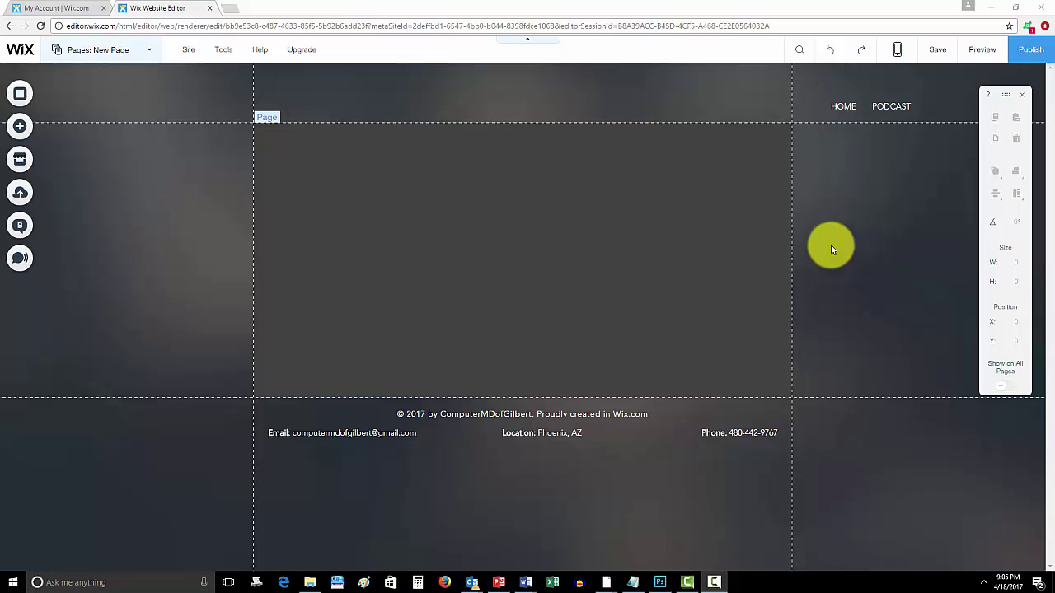
# Open the HOME page with the 'WEEKLY WIX TIPS' heading from the Pages list.
pyautogui.click(79, 49)
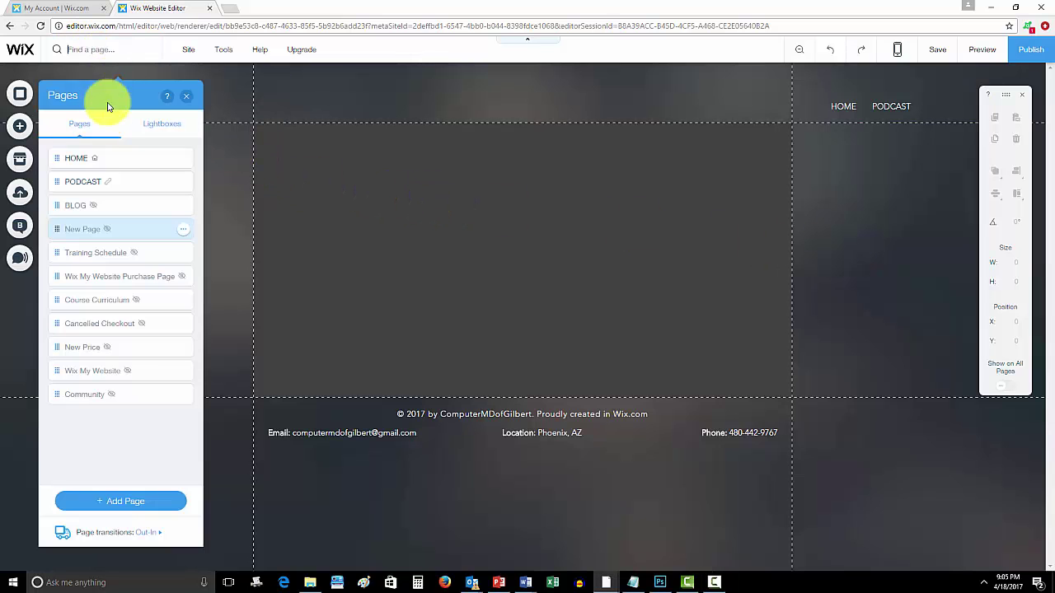
pyautogui.click(98, 159)
pyautogui.click(185, 96)
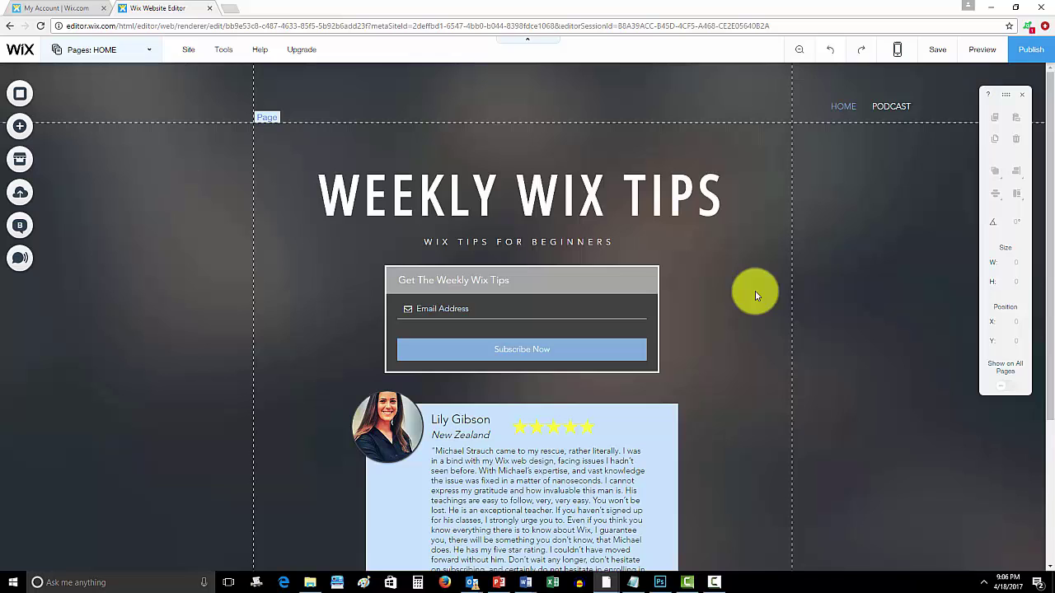
# Return to the empty New Page from the Pages list.
pyautogui.scroll(-2, 699, 275)
pyautogui.scroll(1, 753, 305)
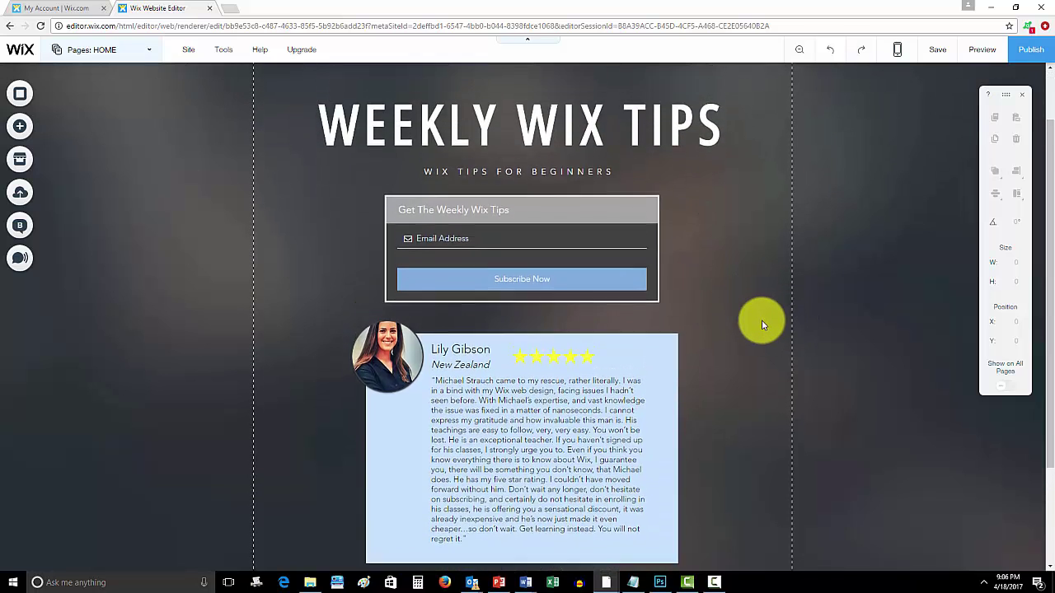
pyautogui.scroll(2, 762, 324)
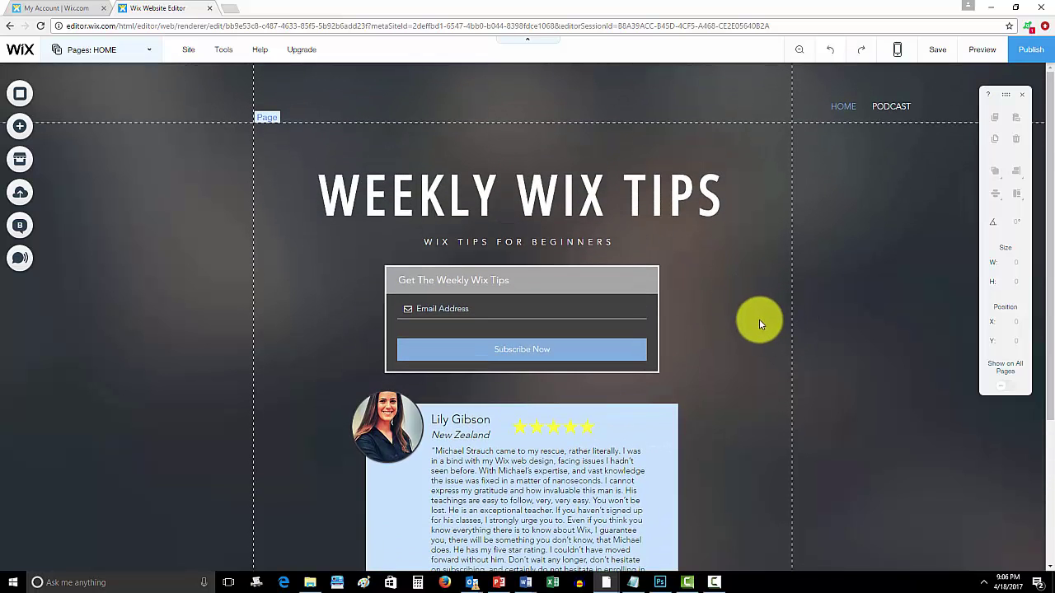
pyautogui.click(142, 59)
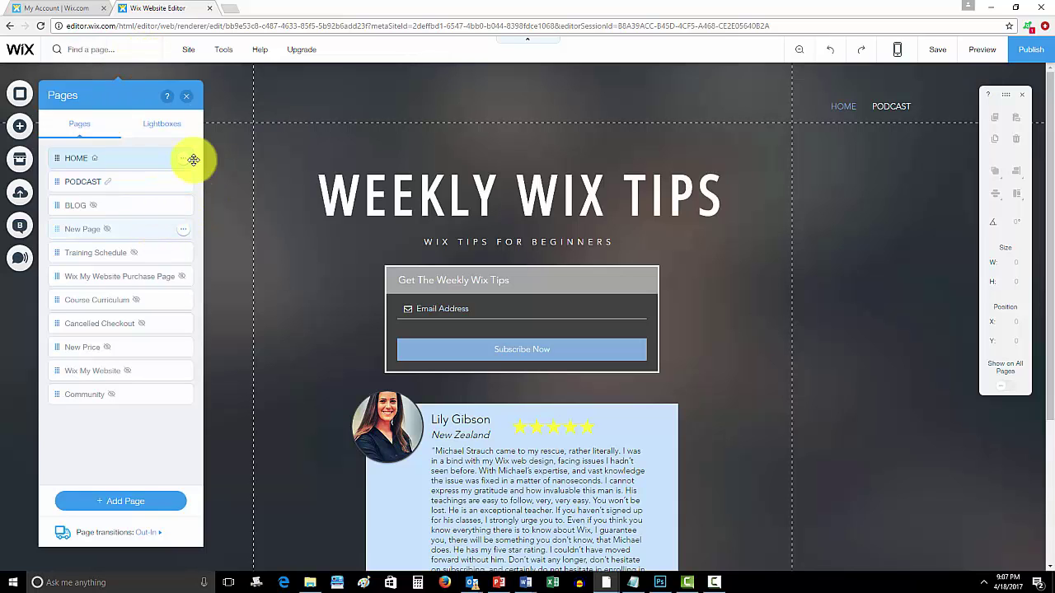
pyautogui.click(186, 96)
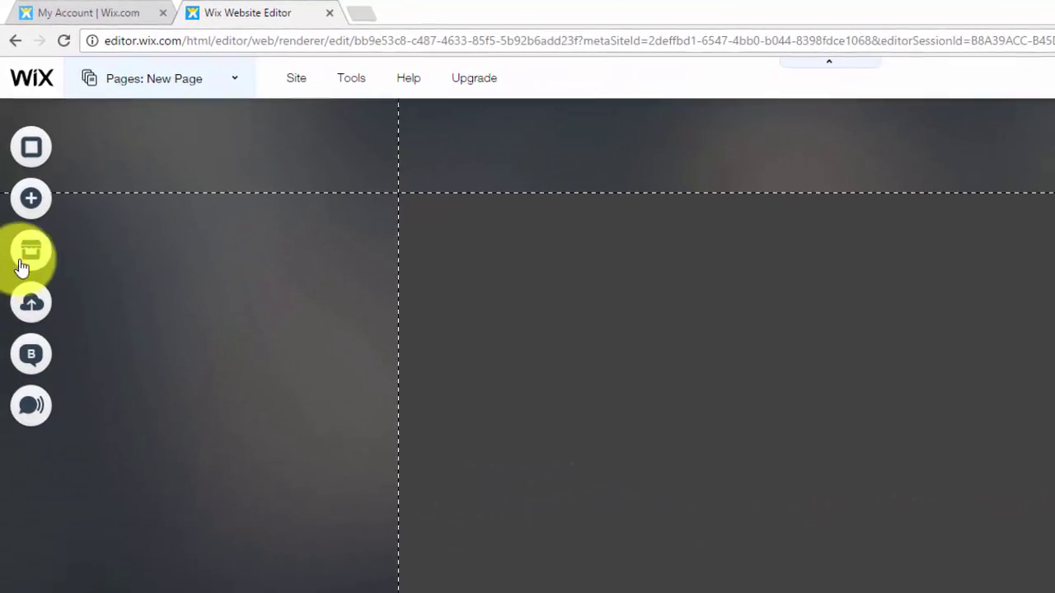
# Add the POWr Social Stream app from the Social category and drag its feed box lower.
pyautogui.click(22, 264)
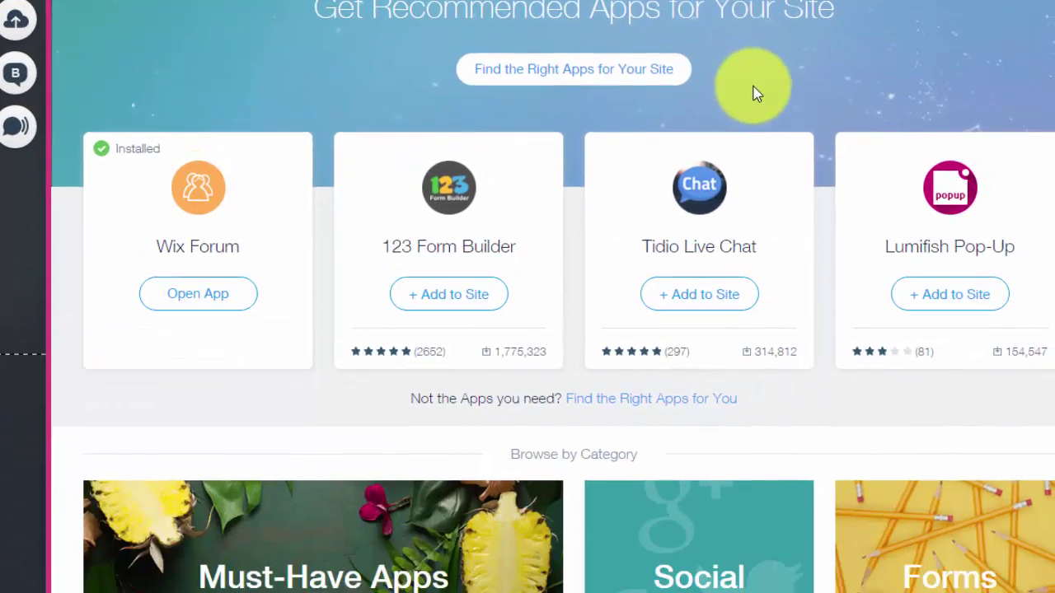
pyautogui.scroll(-2, 774, 173)
pyautogui.click(731, 349)
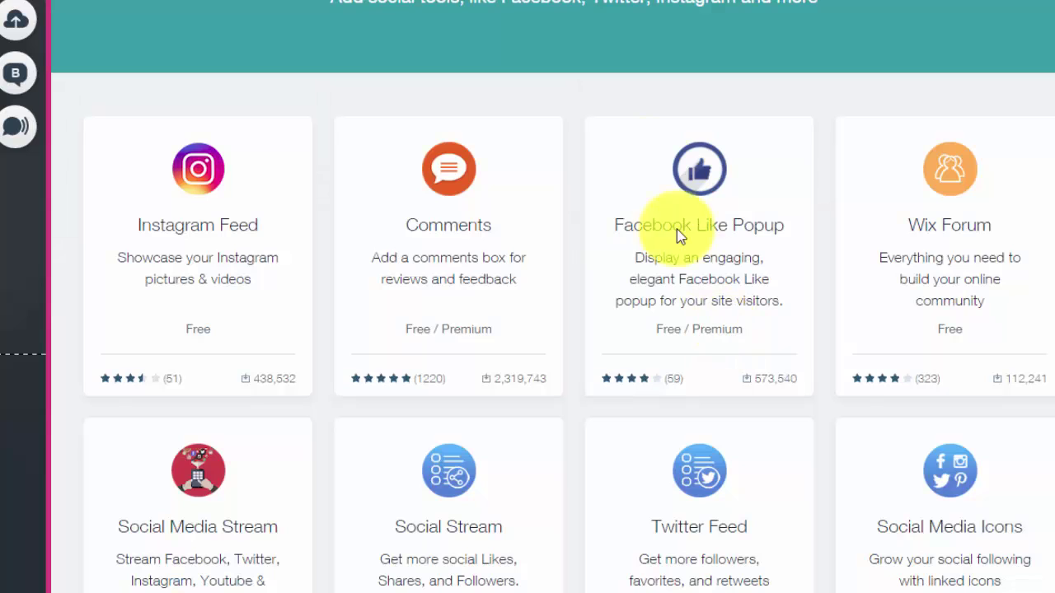
pyautogui.scroll(-2, 585, 16)
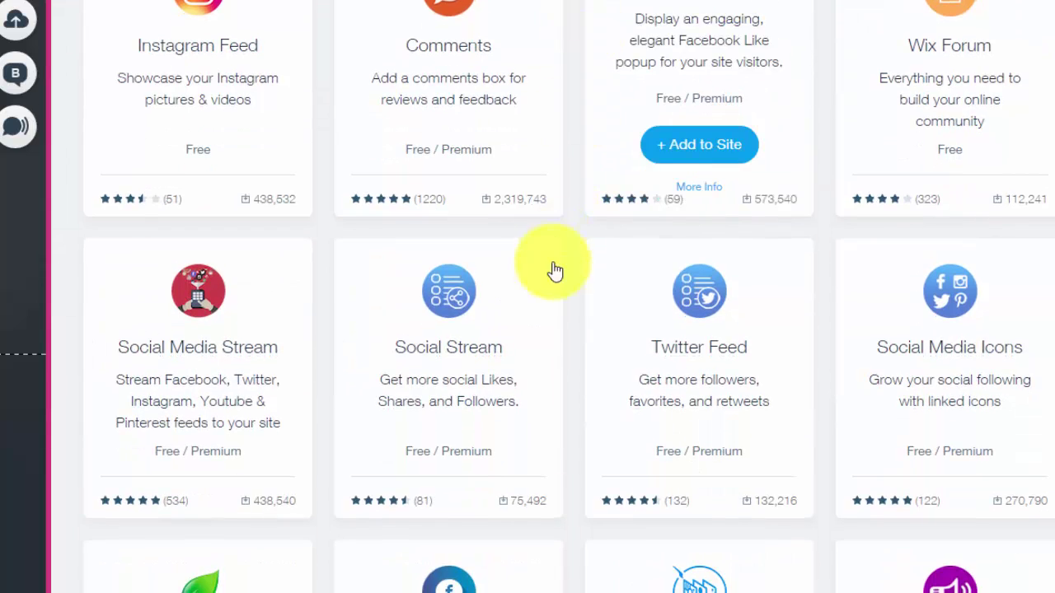
pyautogui.click(444, 443)
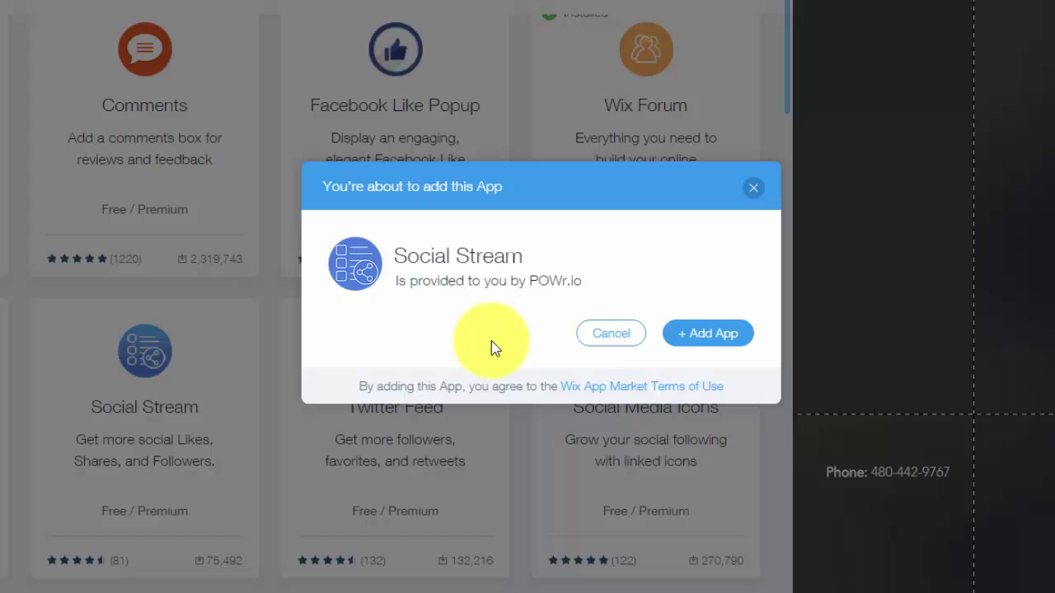
pyautogui.click(696, 336)
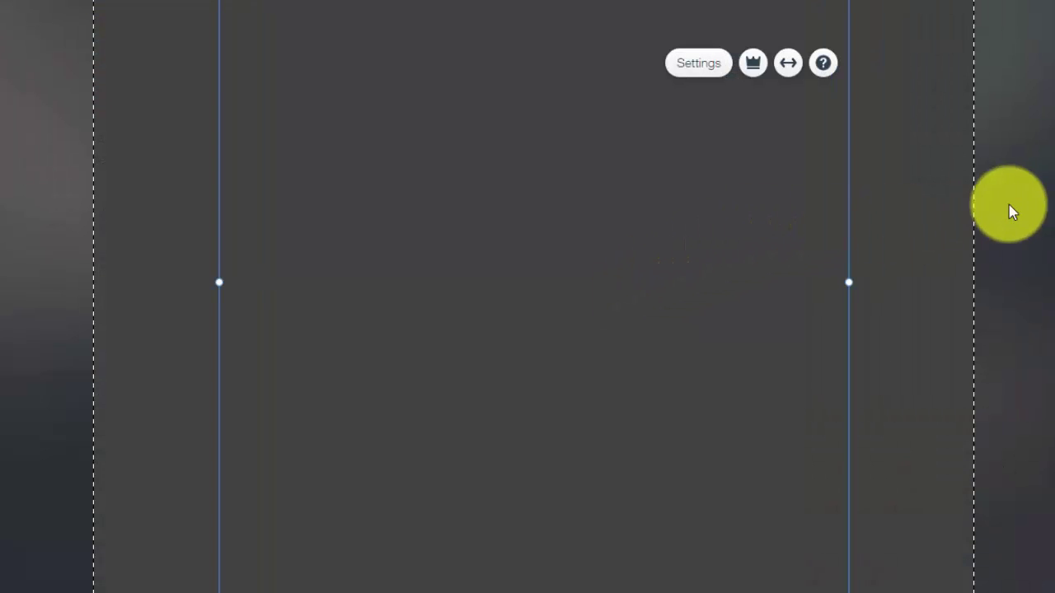
pyautogui.moveTo(607, 209); pyautogui.dragTo(580, 352)
pyautogui.scroll(-3, 718, 318)
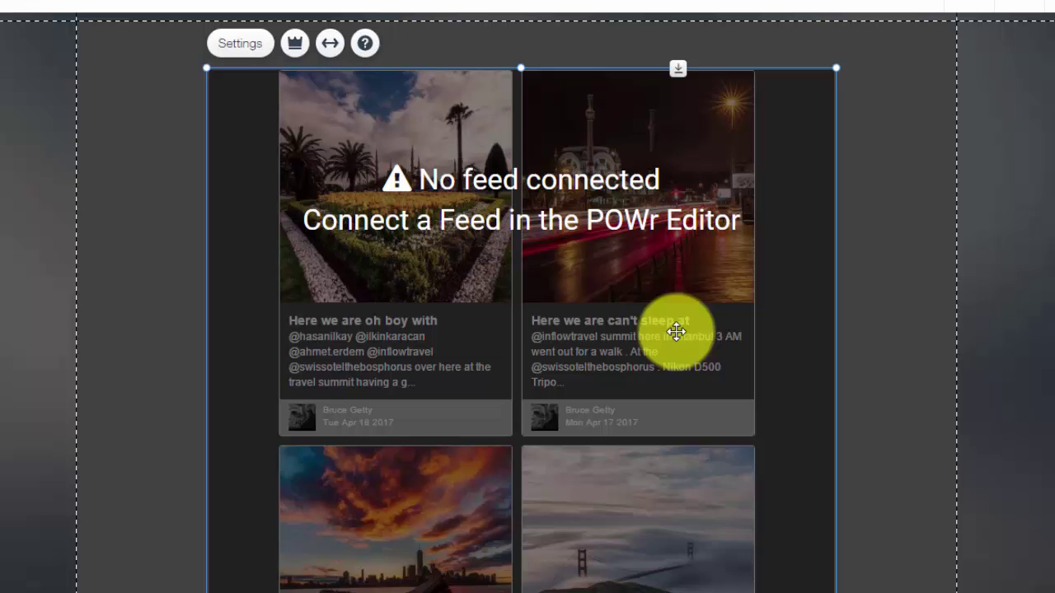
# Open the Social Stream widget's settings and keep Instagram as the feed type.
pyautogui.doubleClick(527, 305)
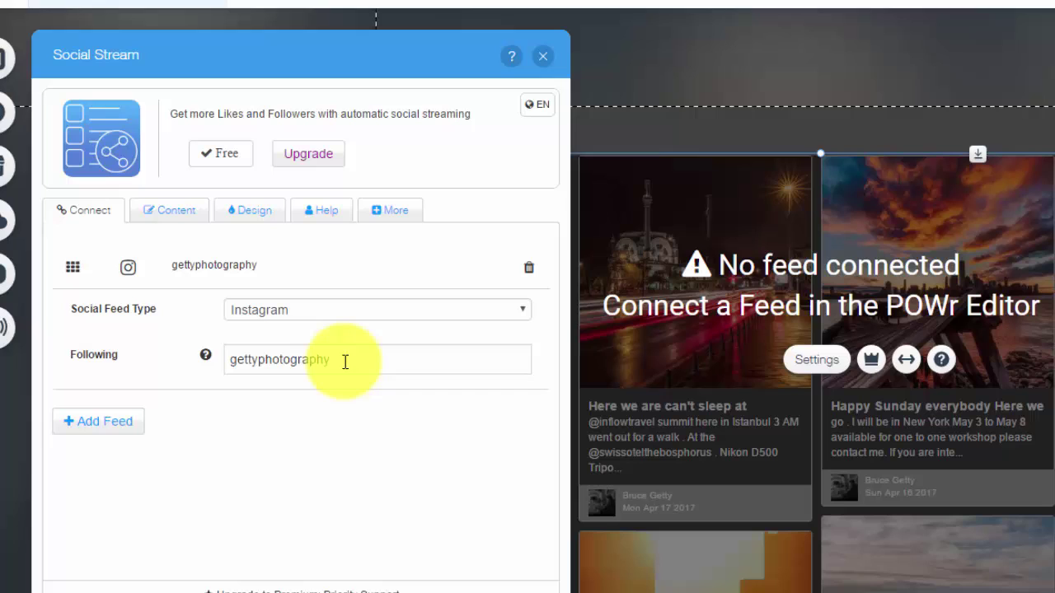
pyautogui.click(316, 320)
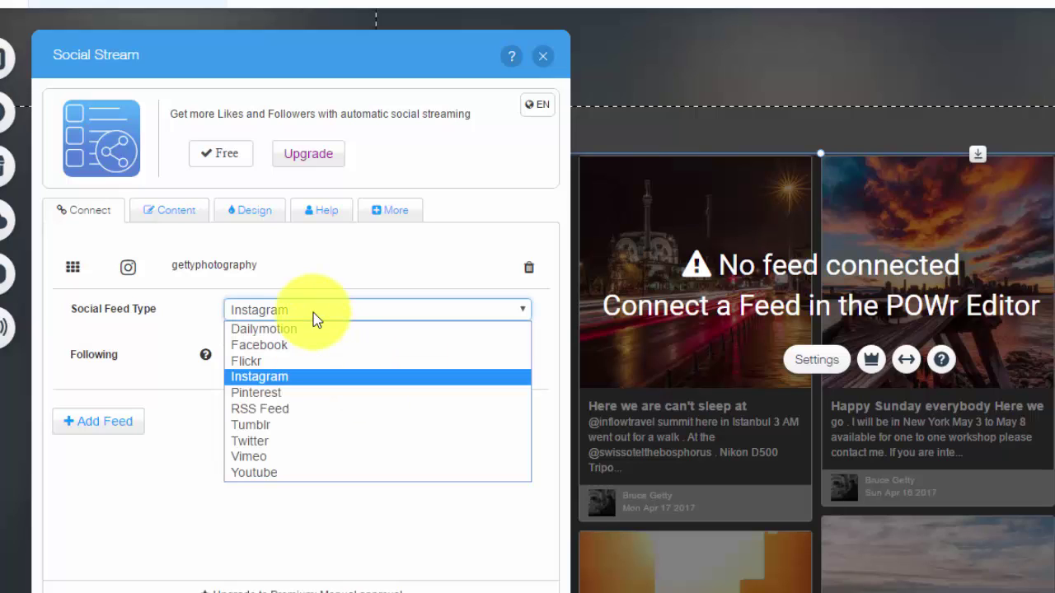
pyautogui.click(313, 317)
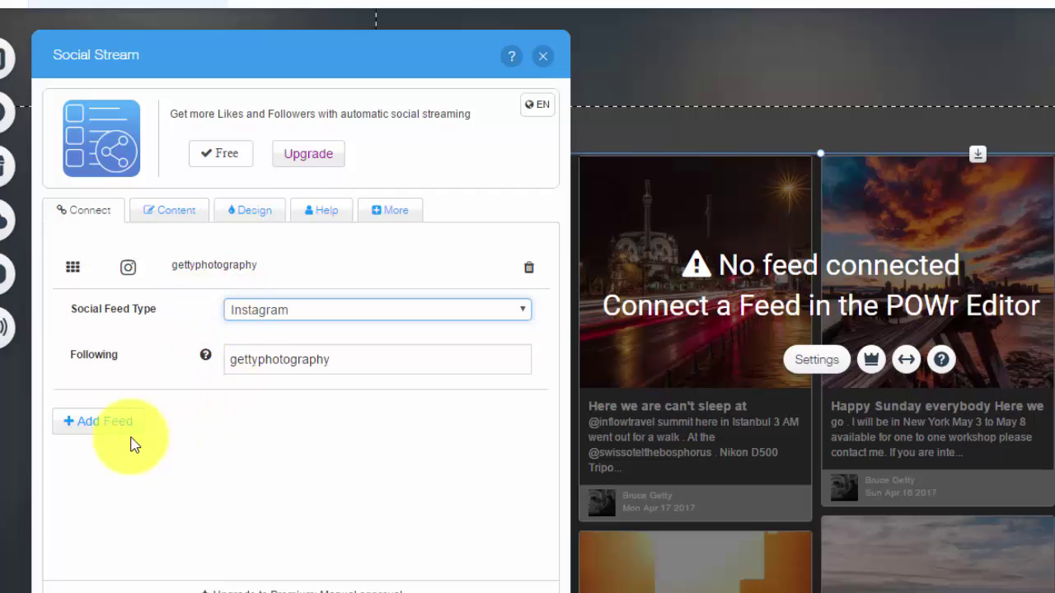
# Add a second feed and slide the Instagram feed's priority higher.
pyautogui.click(97, 427)
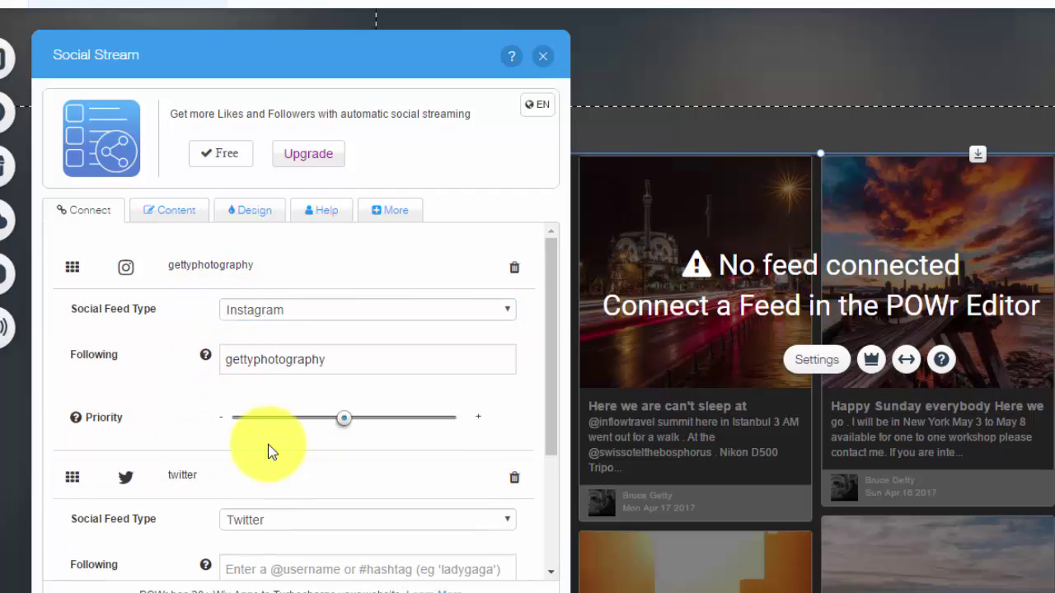
pyautogui.scroll(-1, 275, 436)
pyautogui.scroll(1, 329, 403)
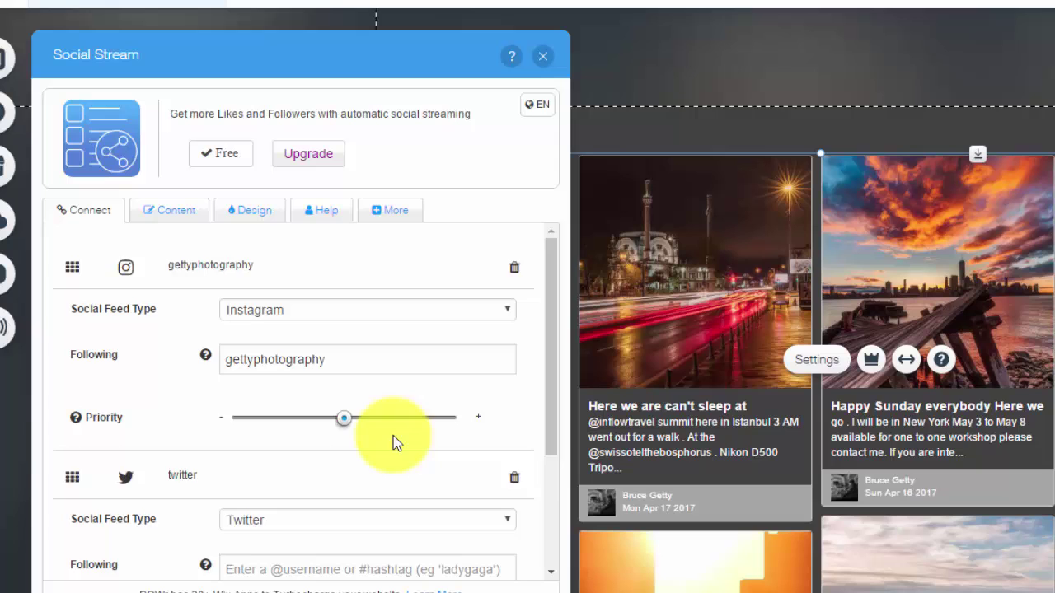
pyautogui.scroll(-1, 395, 440)
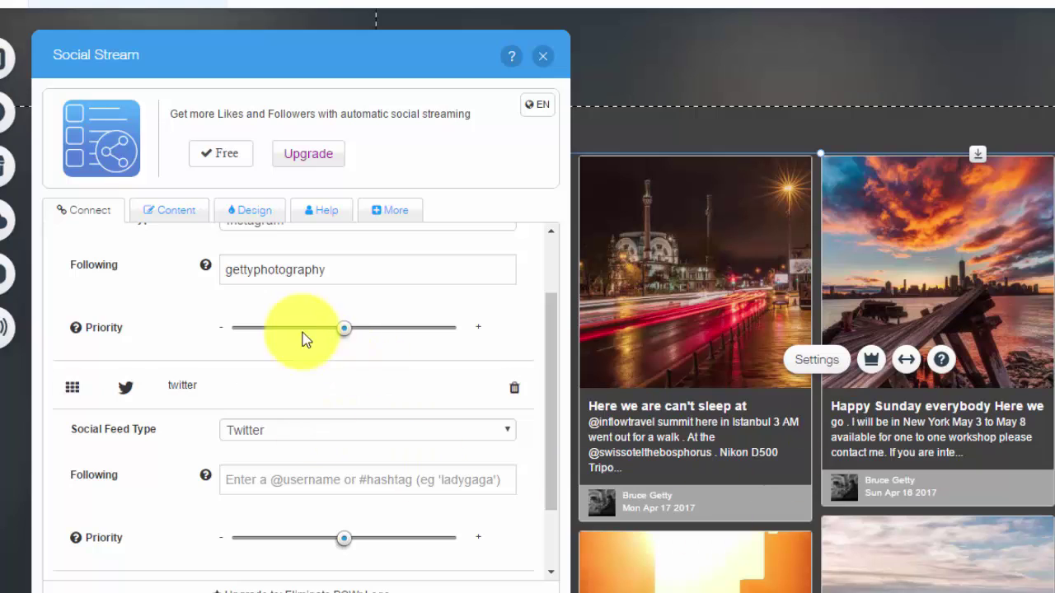
pyautogui.moveTo(345, 329); pyautogui.dragTo(393, 322)
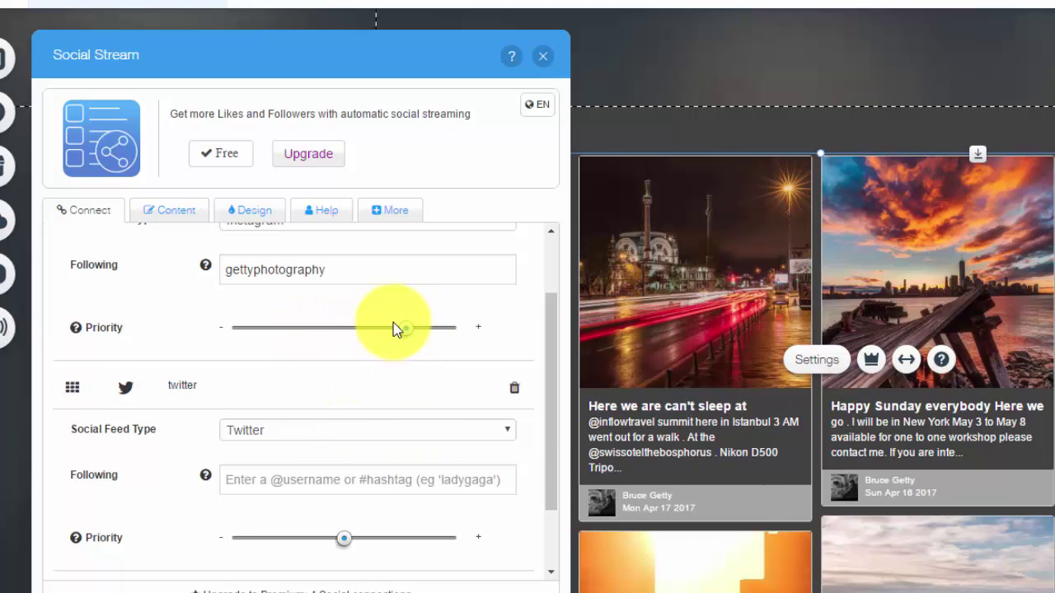
pyautogui.scroll(-1, 394, 387)
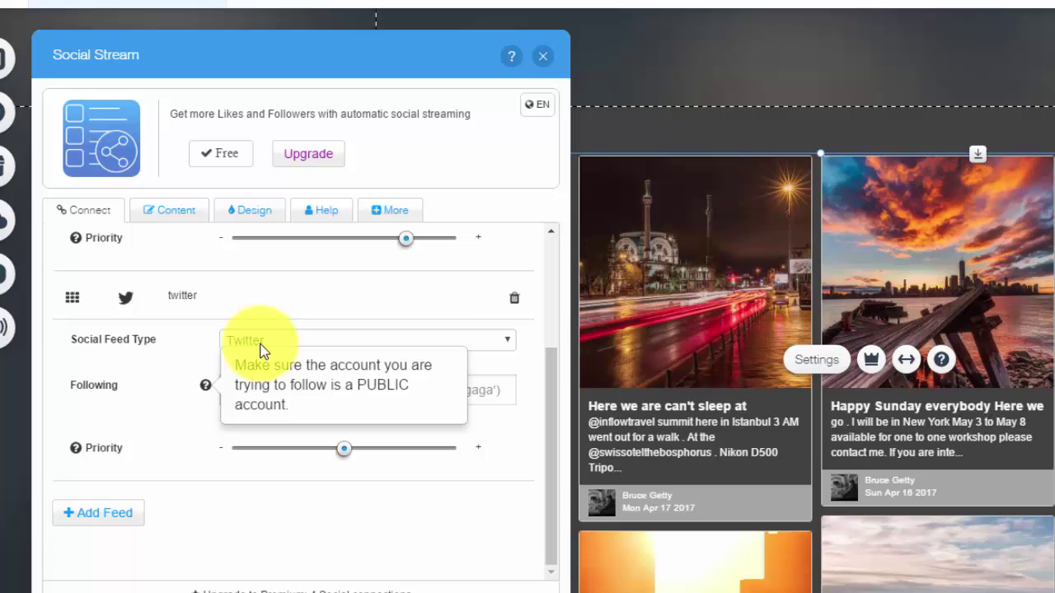
# Leave the second feed's type on Twitter, with its following field still empty.
pyautogui.click(304, 339)
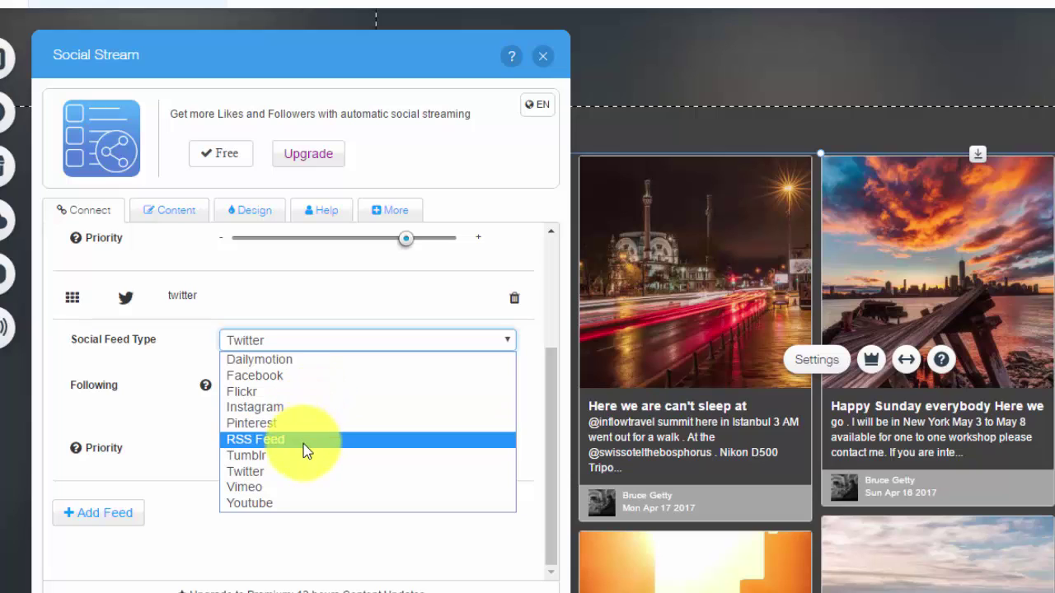
pyautogui.click(272, 476)
pyautogui.click(304, 394)
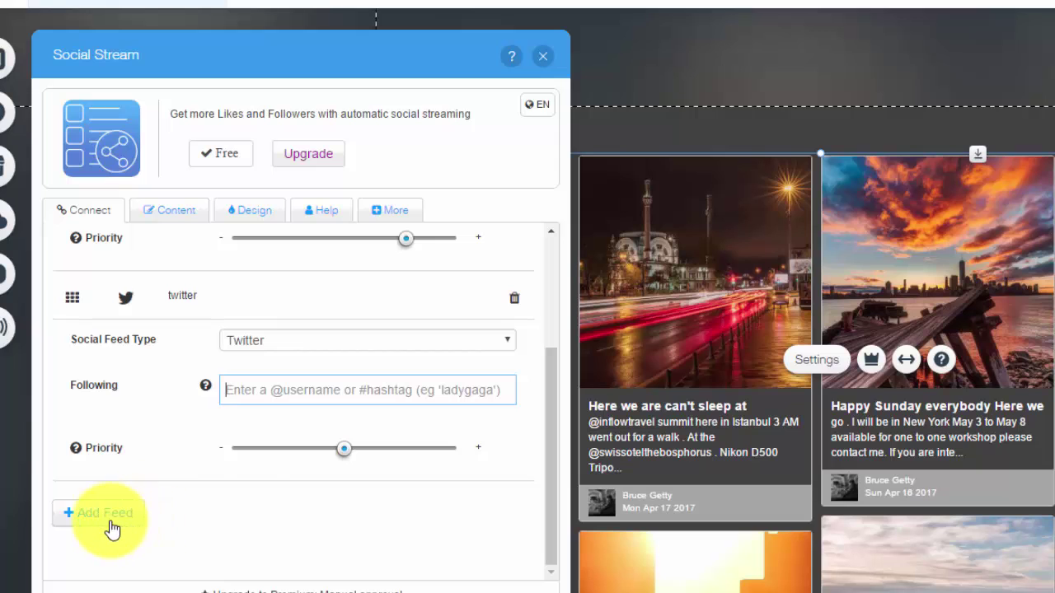
pyautogui.scroll(1, 303, 448)
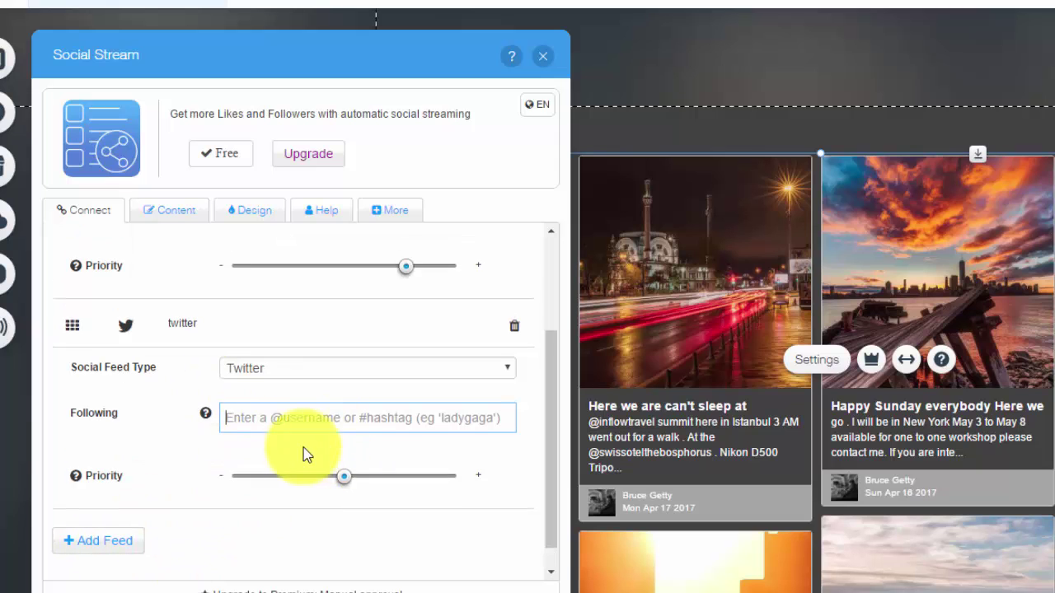
pyautogui.scroll(3, 330, 443)
pyautogui.scroll(-4, 275, 440)
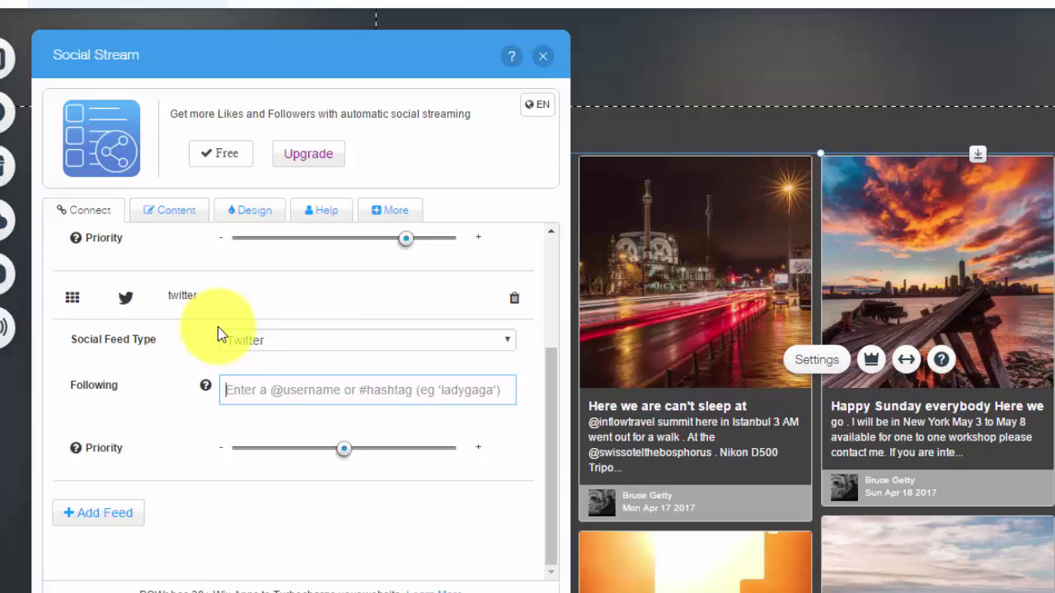
pyautogui.click(278, 343)
pyautogui.click(278, 343)
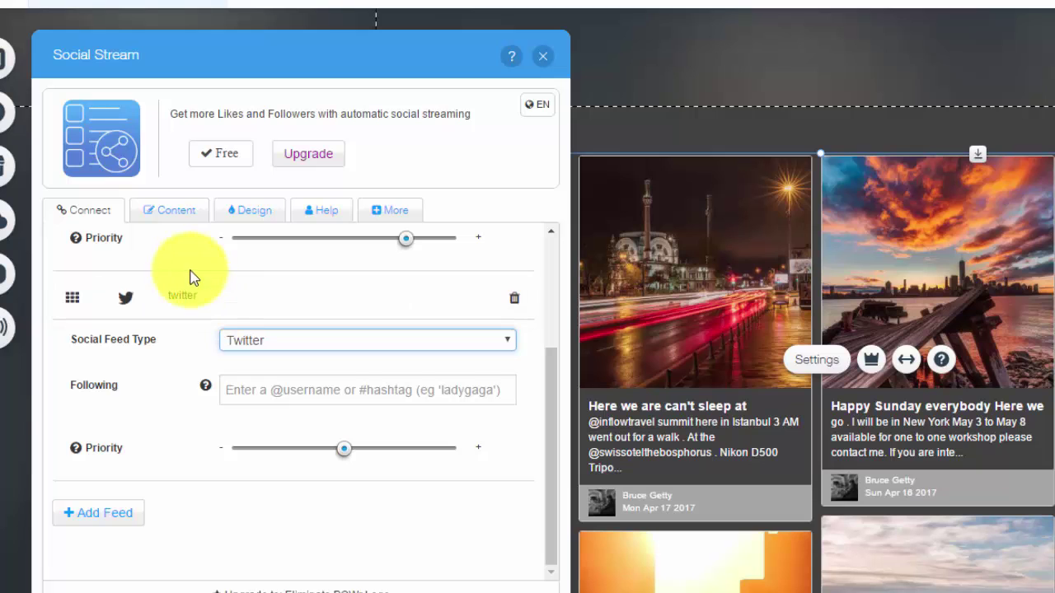
# Show the Content tab's Approval choices, with Approve All still selected.
pyautogui.click(172, 210)
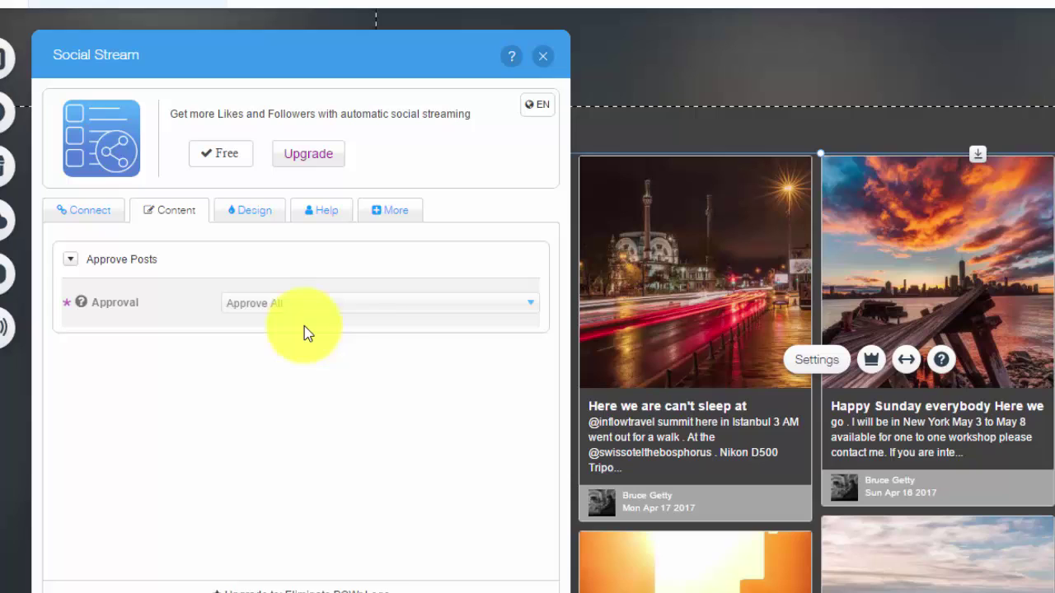
pyautogui.click(303, 310)
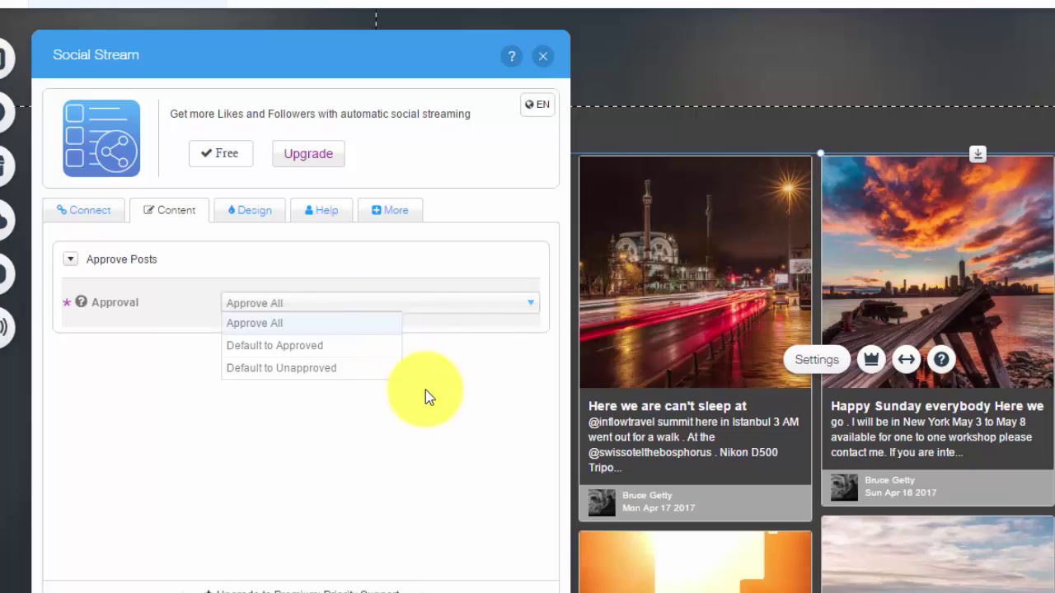
# Keep Approve All and, in Design settings, leave the refresh rate at 24 Hours (Free).
pyautogui.click(433, 303)
pyautogui.click(264, 228)
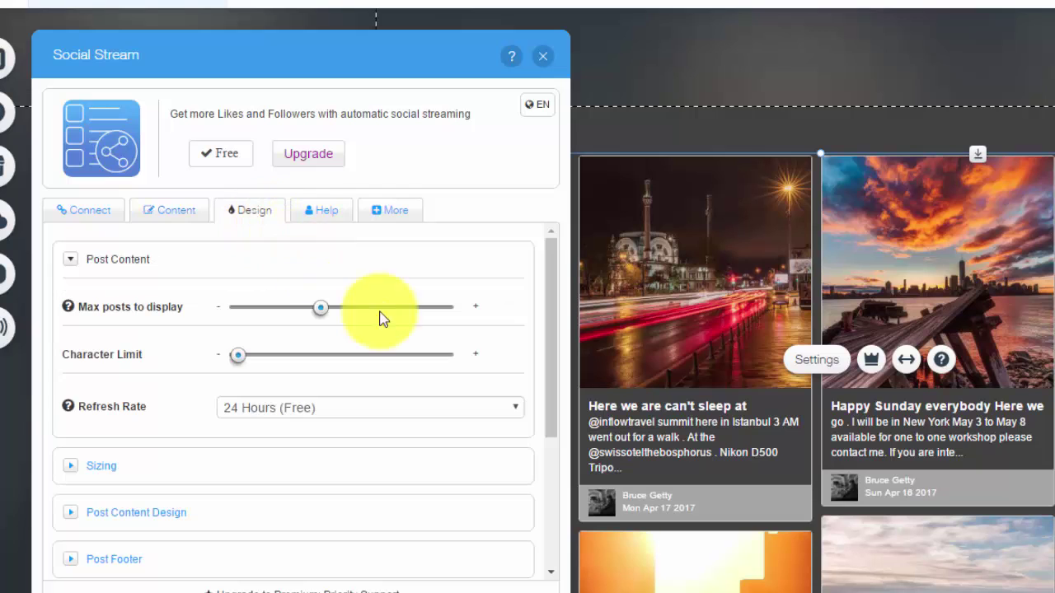
pyautogui.scroll(-2, 464, 342)
pyautogui.scroll(1, 447, 395)
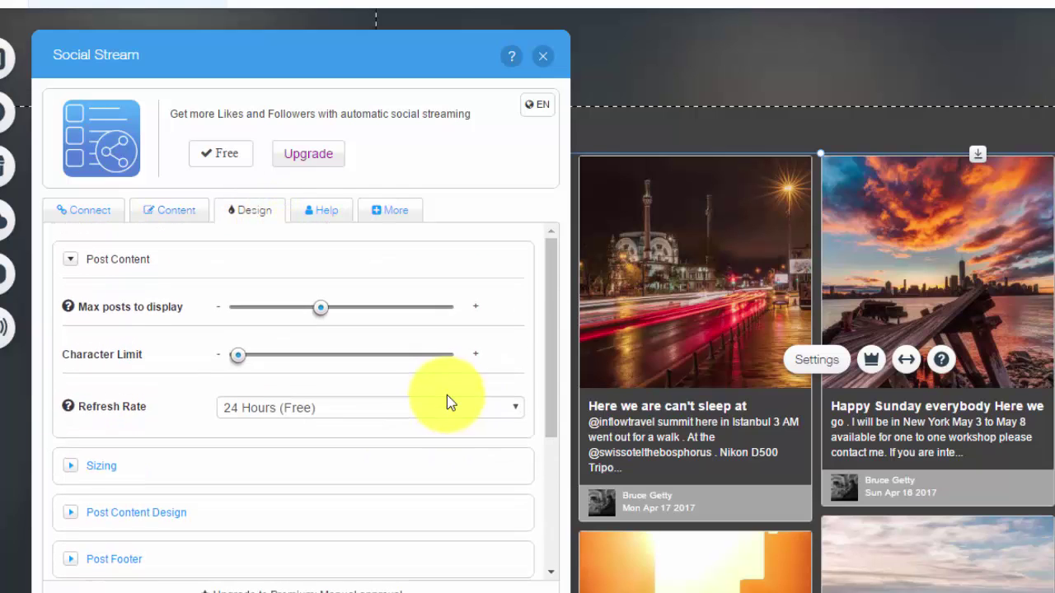
pyautogui.scroll(-2, 446, 395)
pyautogui.scroll(-1, 446, 403)
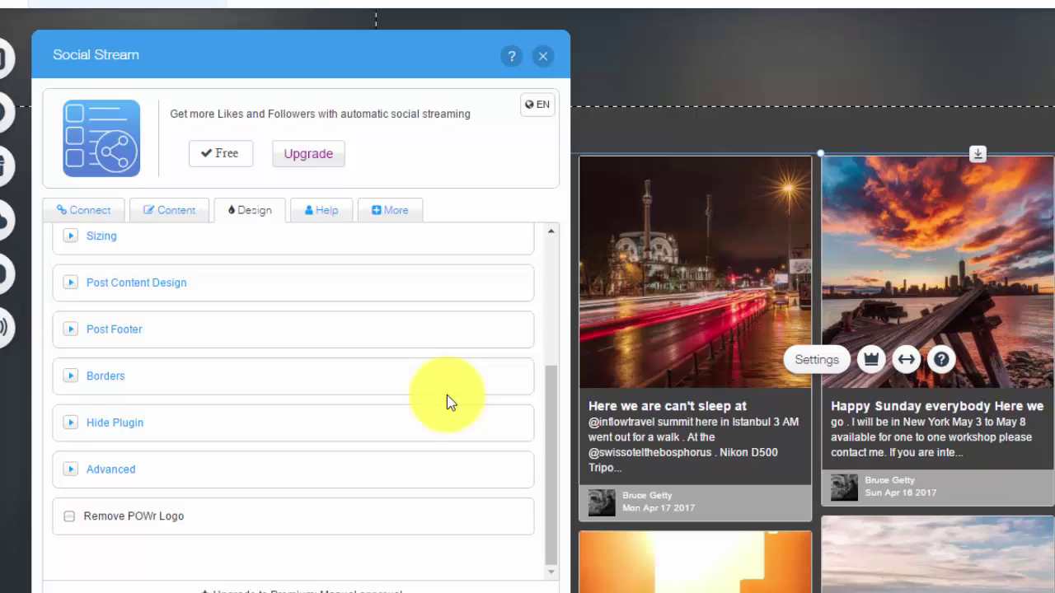
pyautogui.scroll(4, 446, 403)
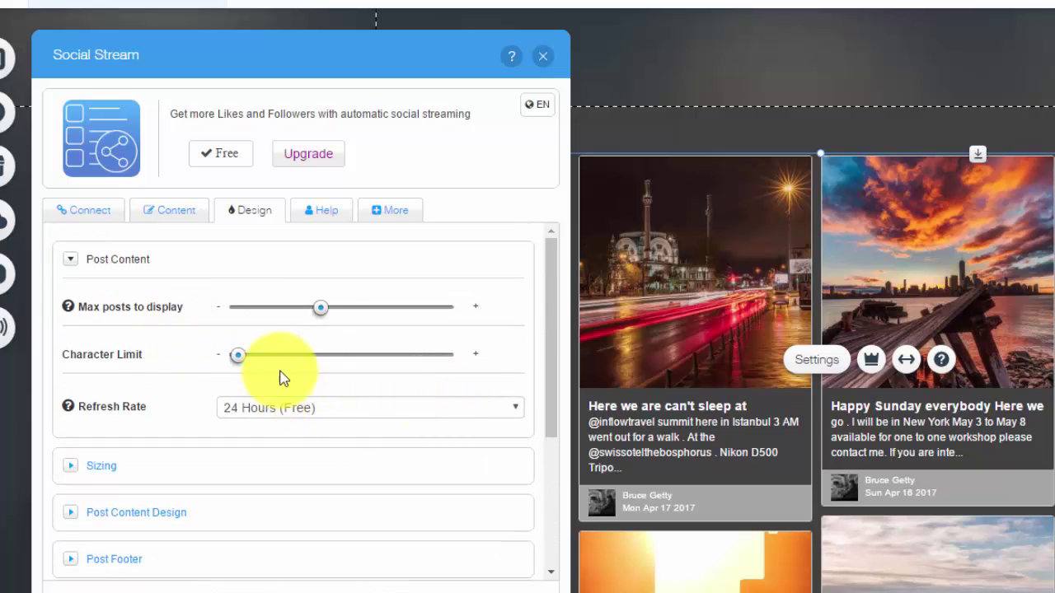
pyautogui.scroll(-2, 318, 306)
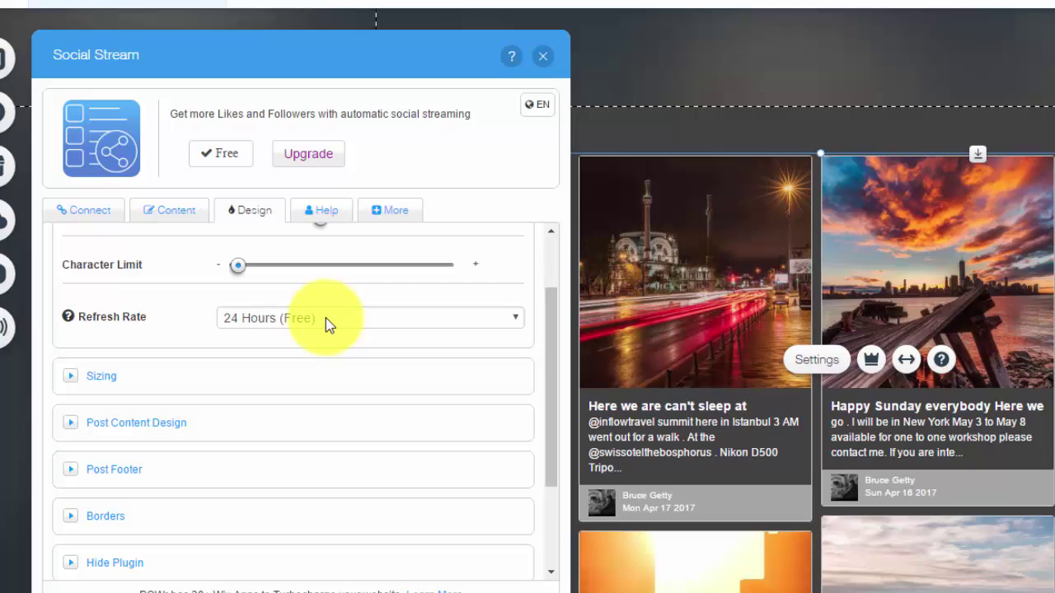
pyautogui.click(328, 321)
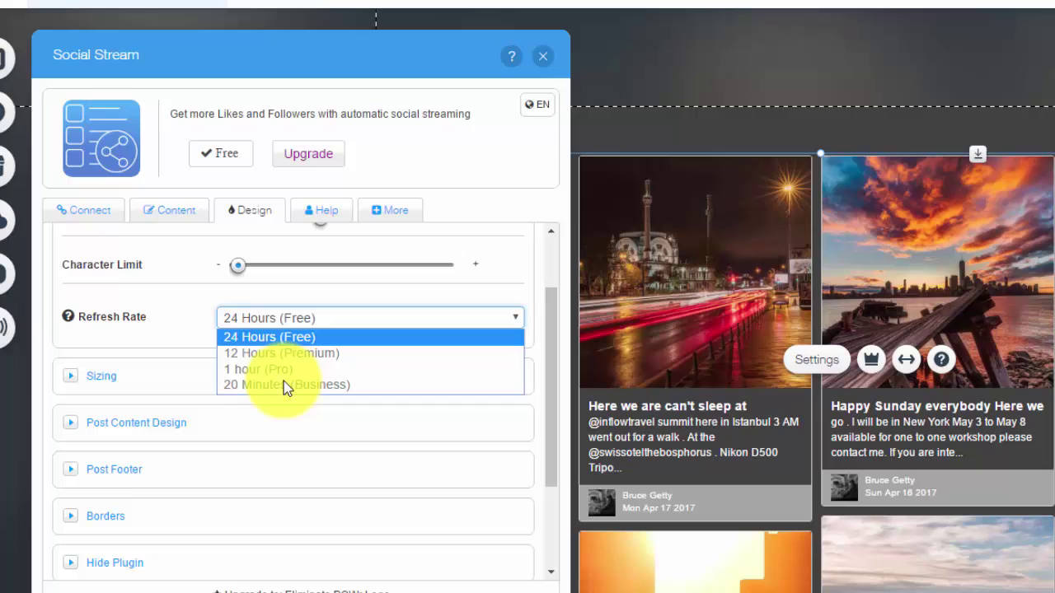
pyautogui.click(286, 340)
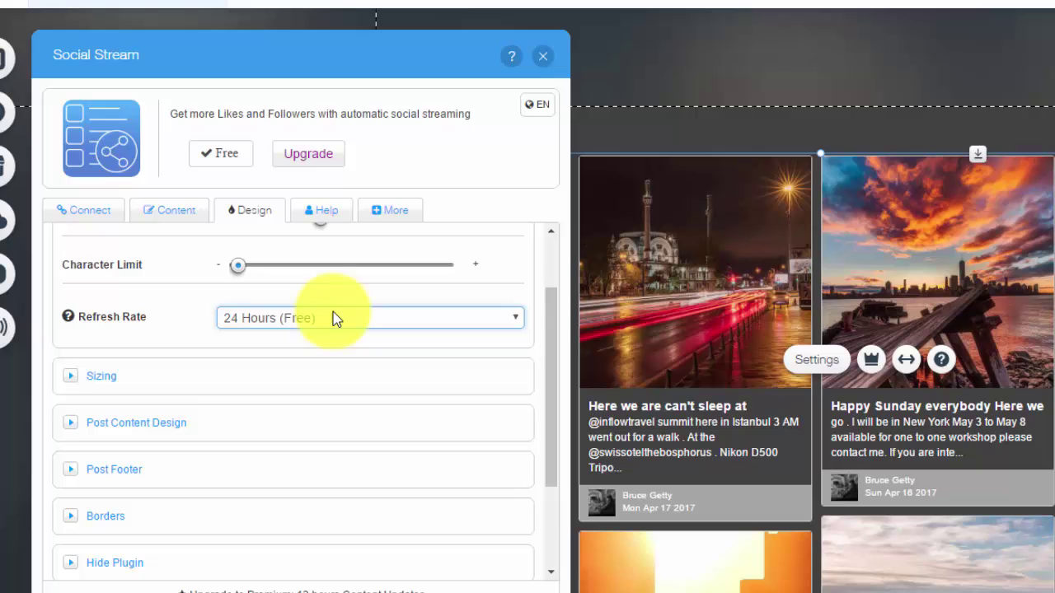
pyautogui.scroll(-1, 333, 319)
# Expand the Sizing and Post Content Design sections of the Design tab.
pyautogui.click(175, 302)
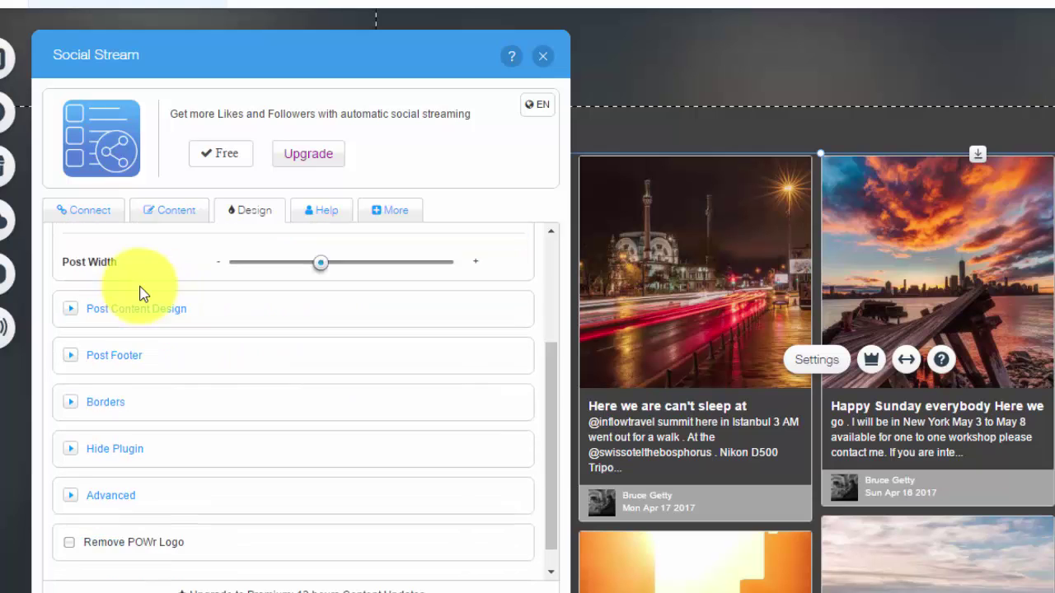
pyautogui.scroll(2, 210, 330)
pyautogui.scroll(-1, 215, 358)
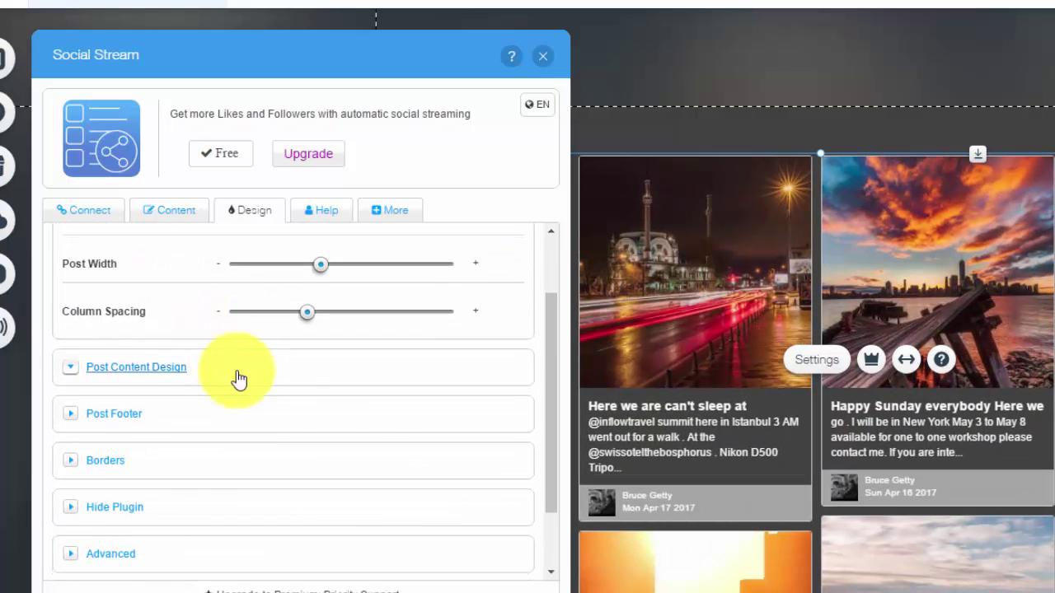
pyautogui.click(151, 375)
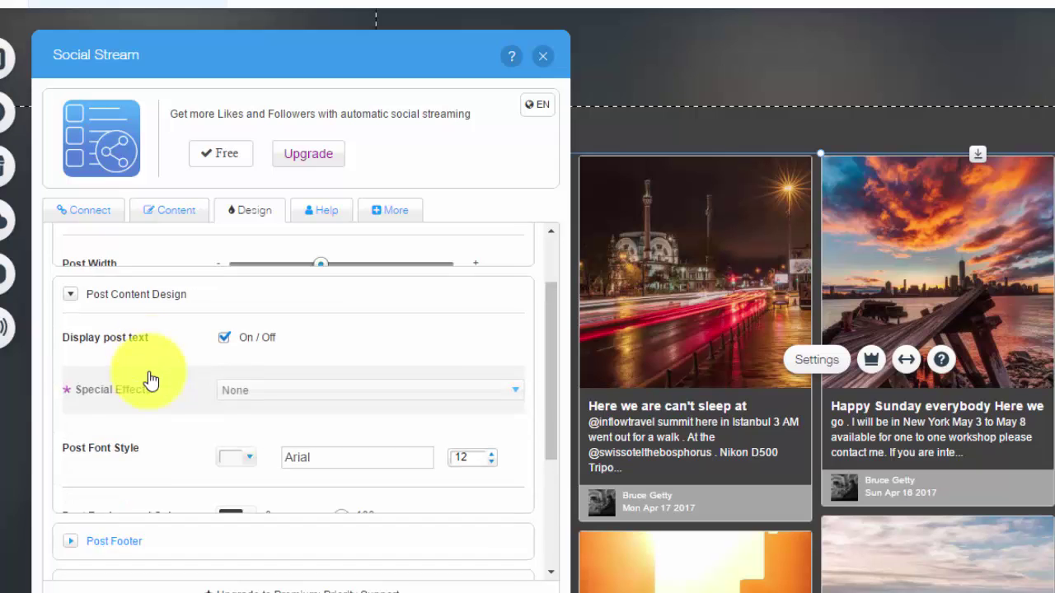
pyautogui.scroll(-1, 153, 370)
pyautogui.scroll(1, 155, 365)
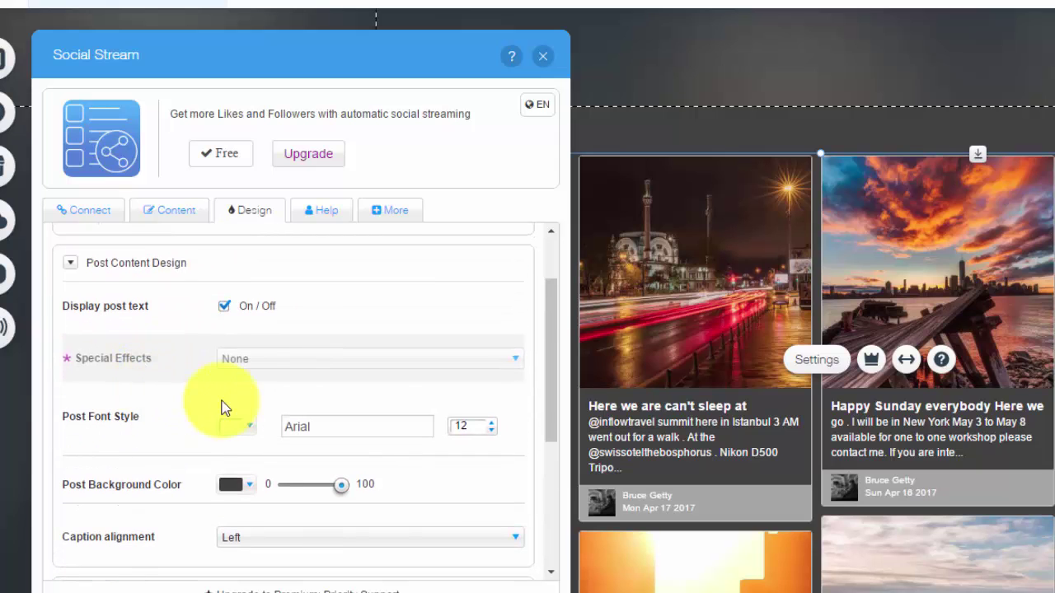
pyautogui.scroll(-1, 276, 383)
pyautogui.scroll(-2, 354, 449)
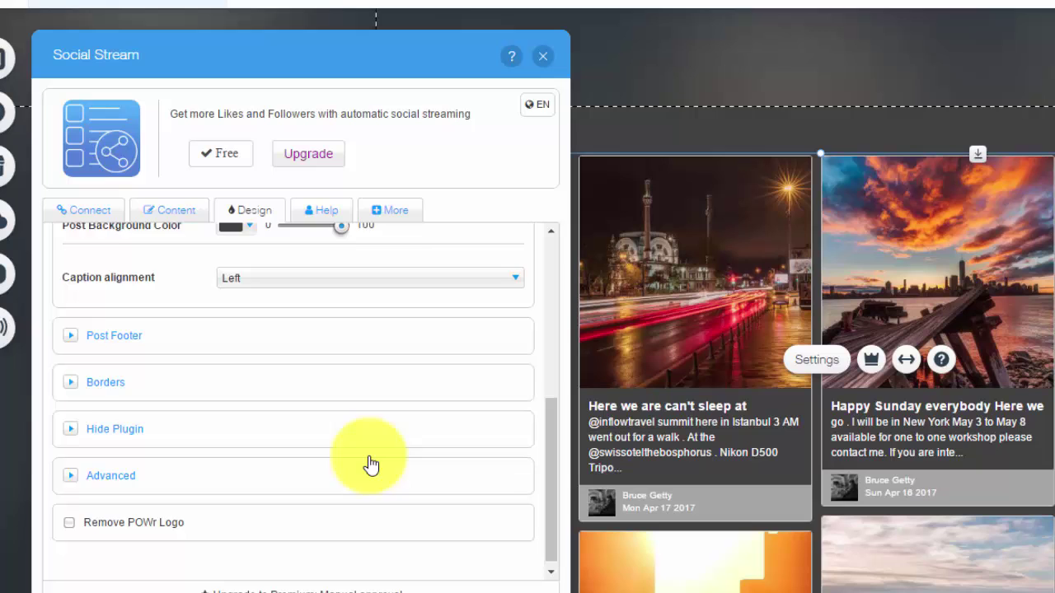
# Expand Post Footer, Borders, Hide Plugin and Advanced to reach the Custom CSS and JS fields.
pyautogui.click(155, 342)
pyautogui.scroll(-1, 136, 375)
pyautogui.click(124, 381)
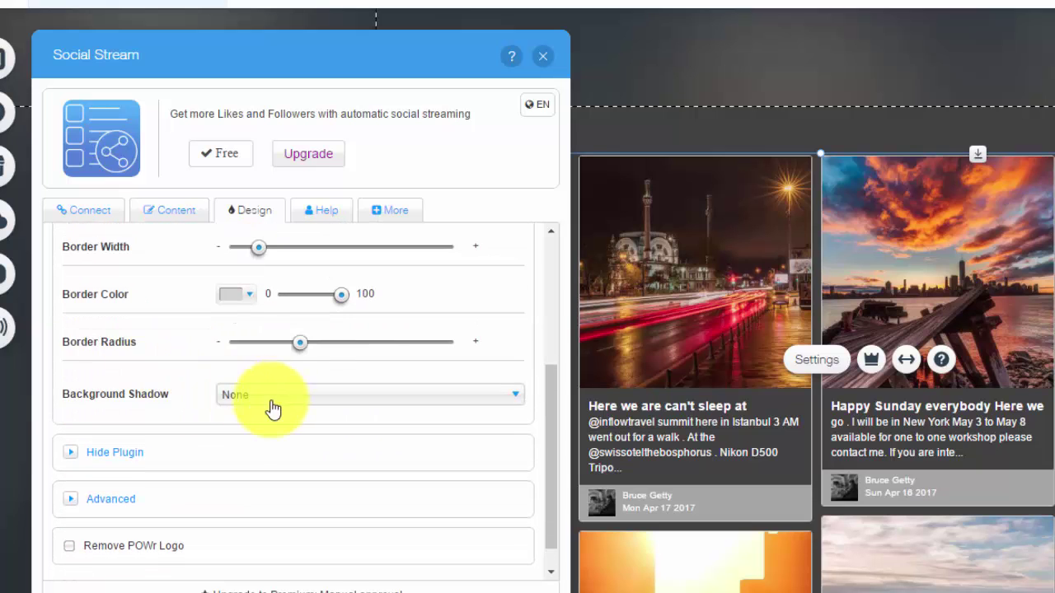
pyautogui.scroll(-1, 272, 404)
pyautogui.click(128, 424)
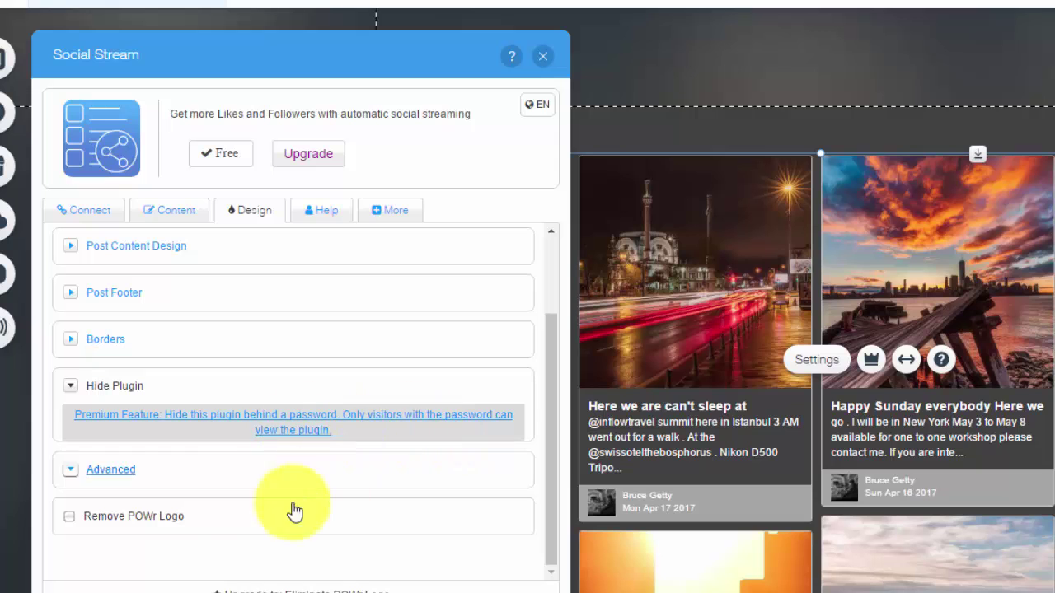
pyautogui.click(108, 468)
pyautogui.scroll(-1, 242, 382)
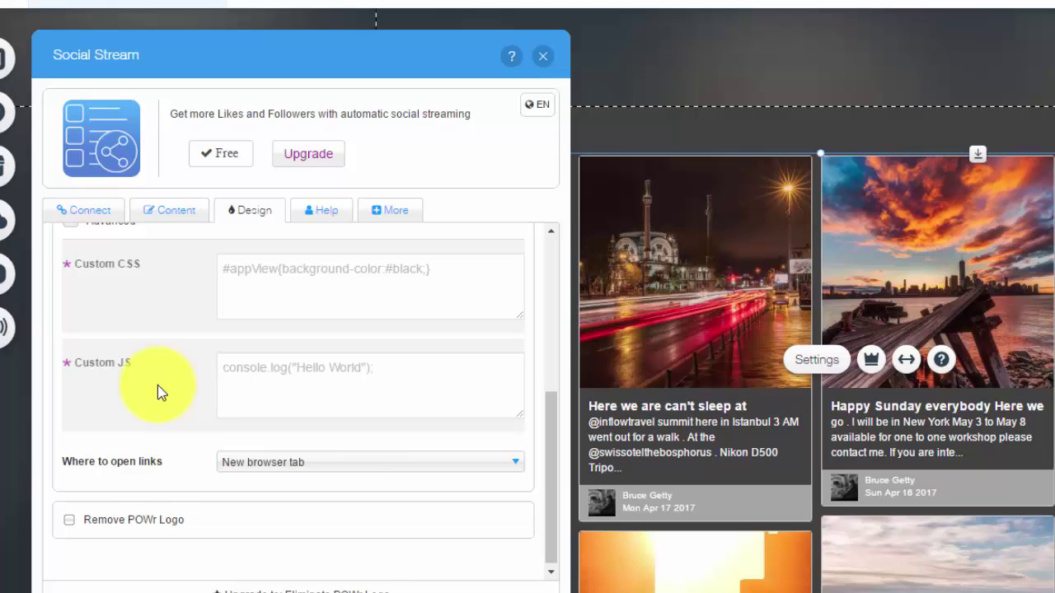
pyautogui.scroll(2, 334, 443)
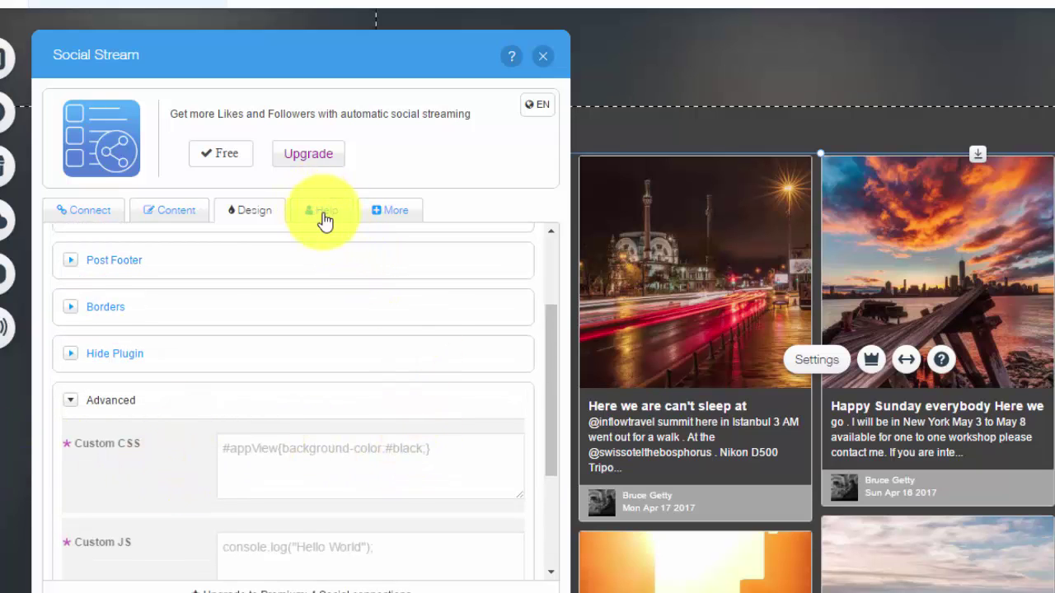
# Browse the More tab's POWr apps, return to Connect, and dismiss the recommendation with Later.
pyautogui.click(390, 211)
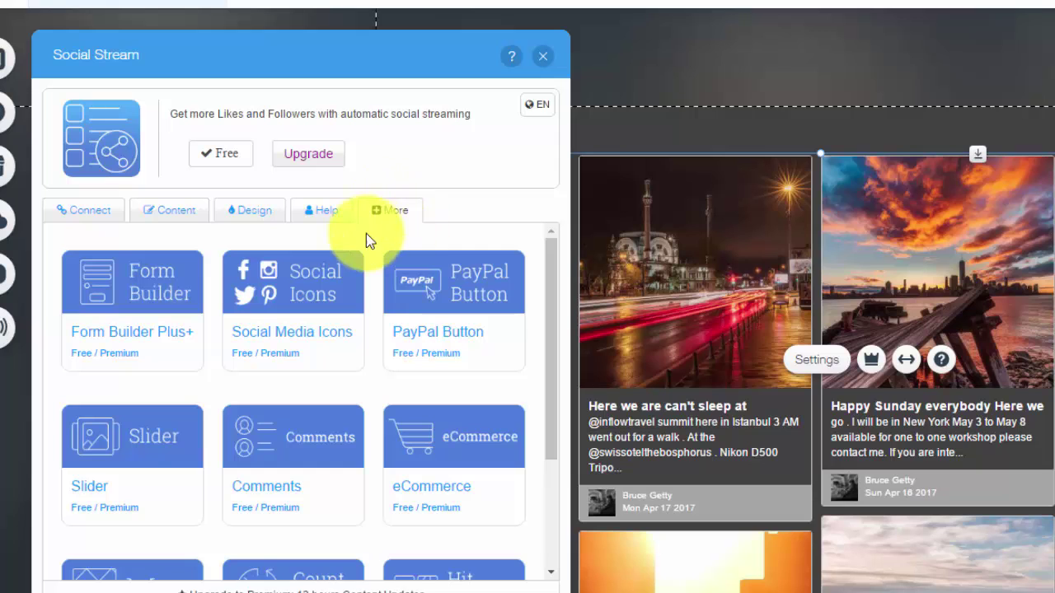
pyautogui.click(94, 212)
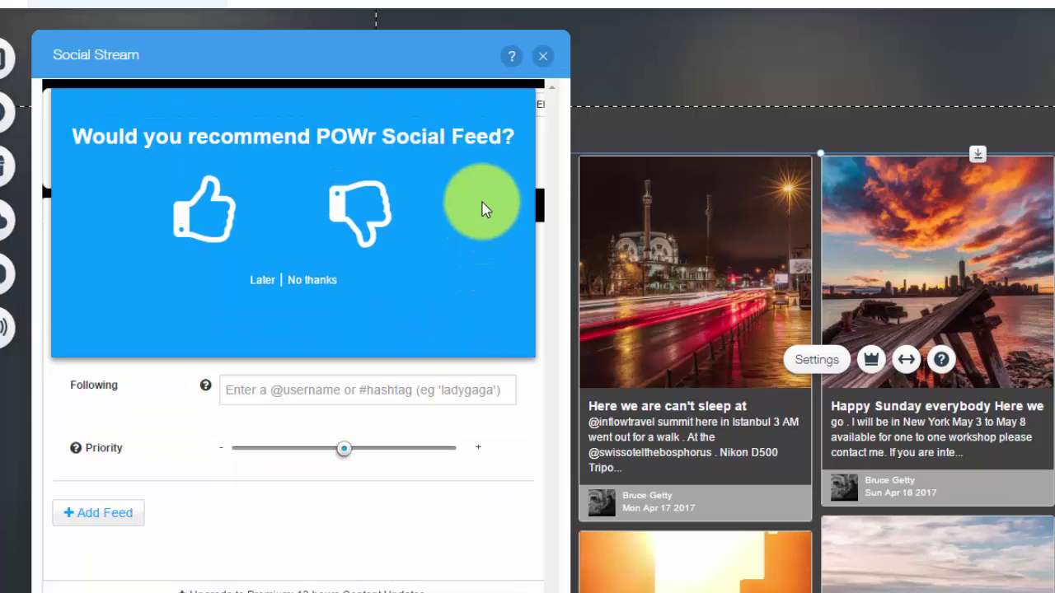
pyautogui.click(309, 274)
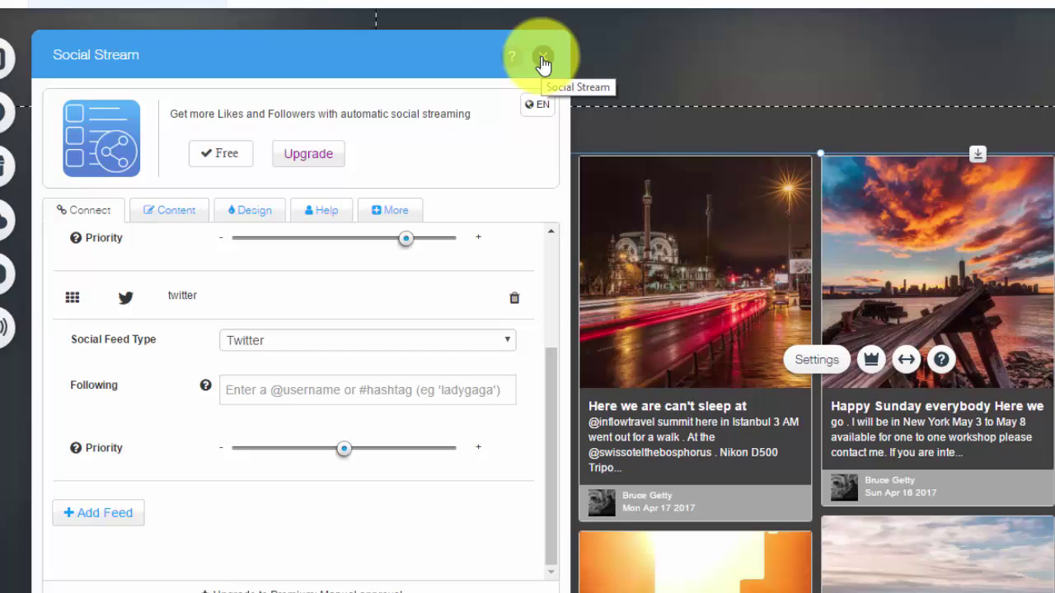
# Close the Social Stream settings panel and bring up the Pages list to reach HOME.
pyautogui.click(542, 59)
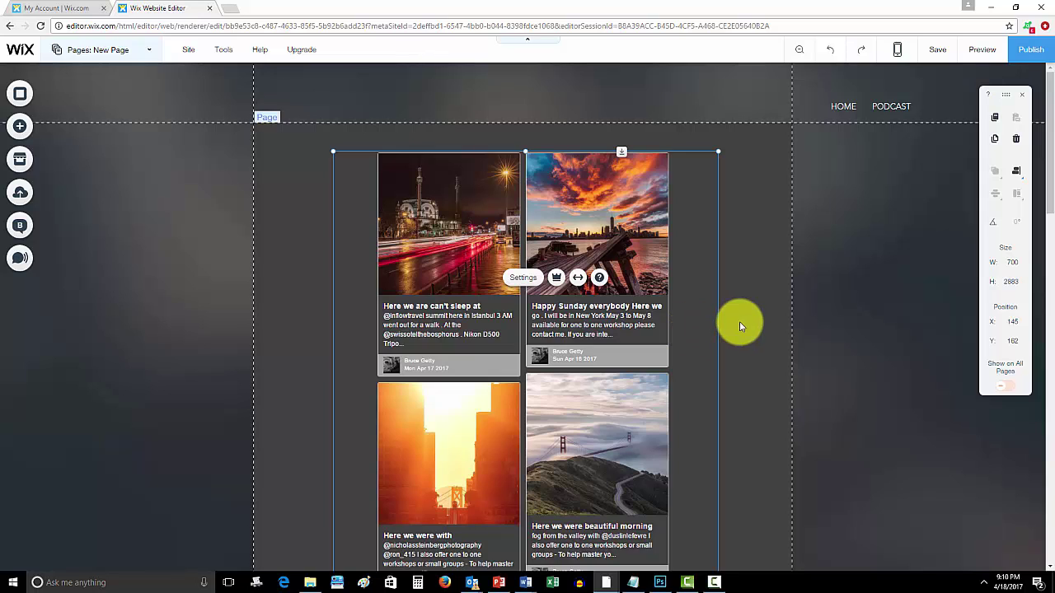
pyautogui.click(130, 51)
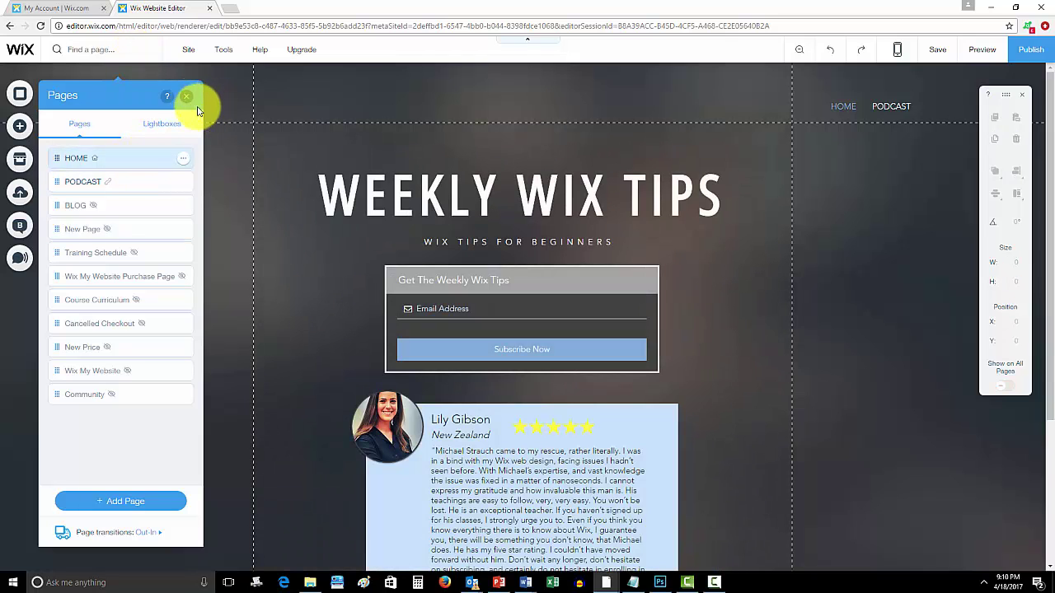
# Close the Pages panel, leaving the HOME page with its 'WEEKLY WIX TIPS' heading in view.
pyautogui.click(188, 97)
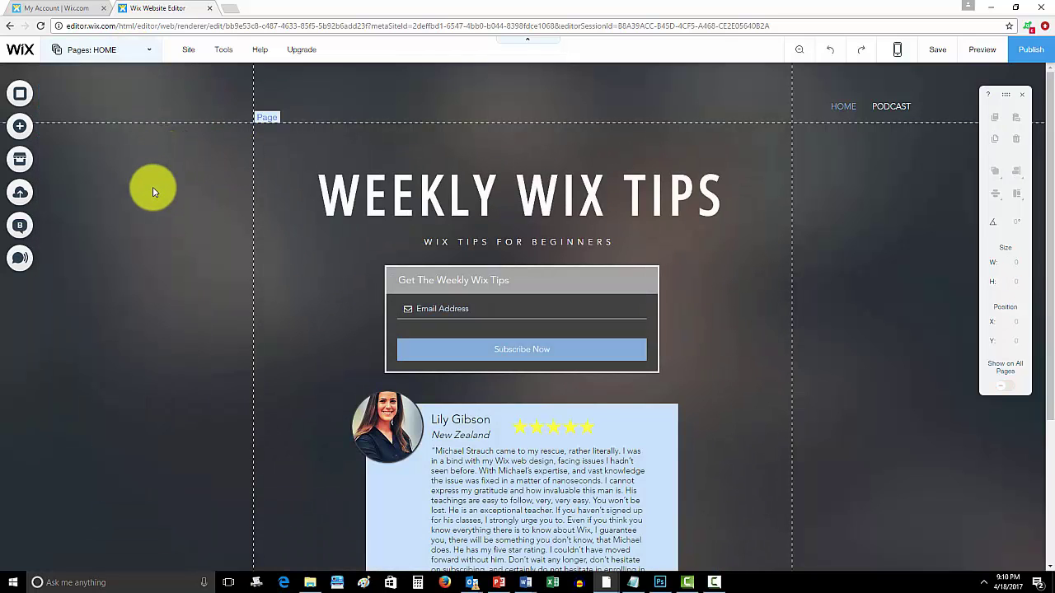